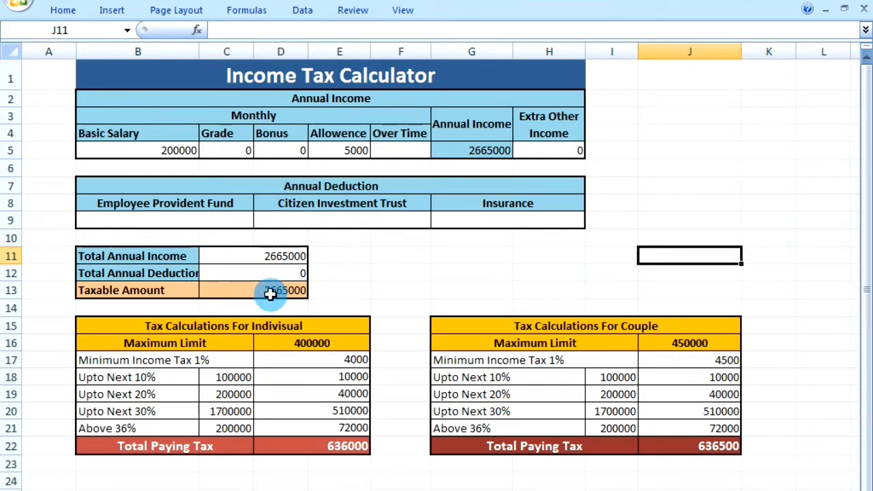
- Change the Annual Income formula in G5 to =SUM(B5:F5)*12
{"action": "left_click", "coordinate": [271, 293]}
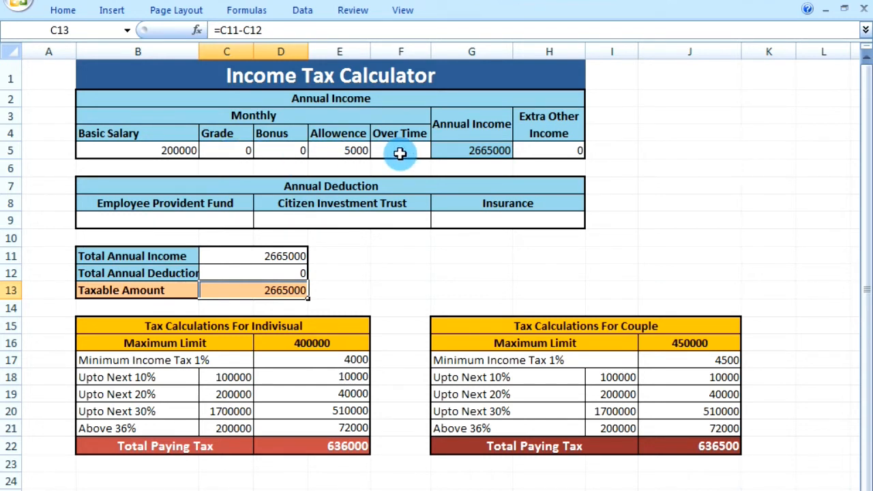
{"action": "left_click", "coordinate": [455, 151]}
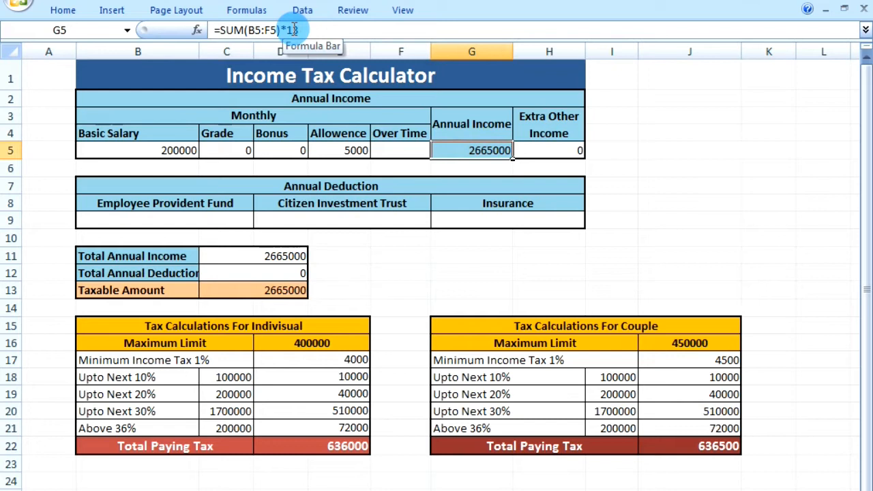
{"action": "left_click", "coordinate": [301, 30]}
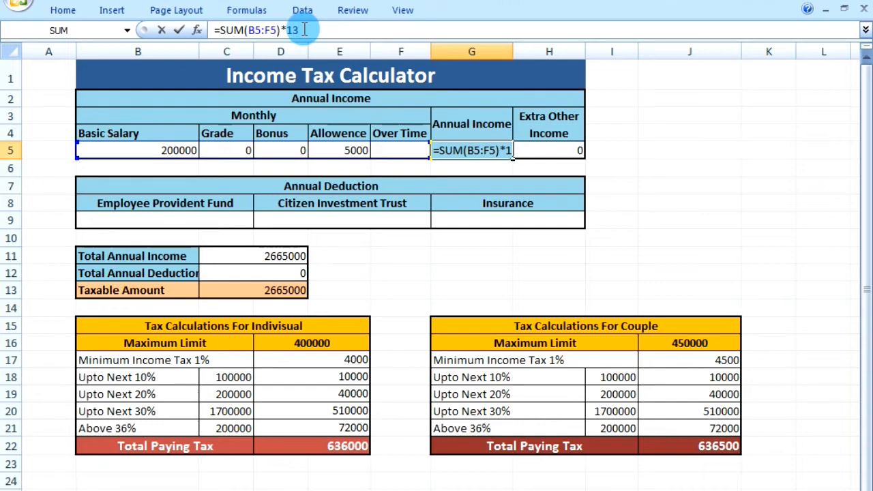
{"action": "key", "text": "BackSpace"}
{"action": "type", "text": "2"}
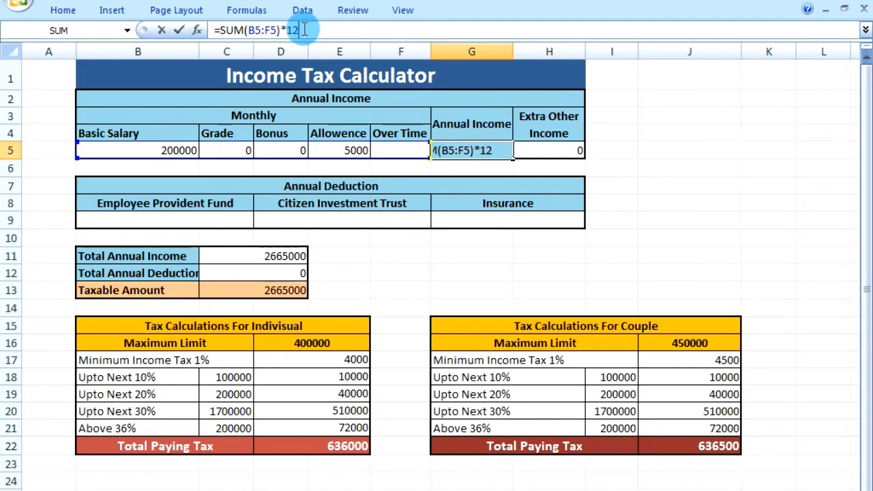
{"action": "key", "text": "Return"}
{"action": "left_click", "coordinate": [481, 151]}
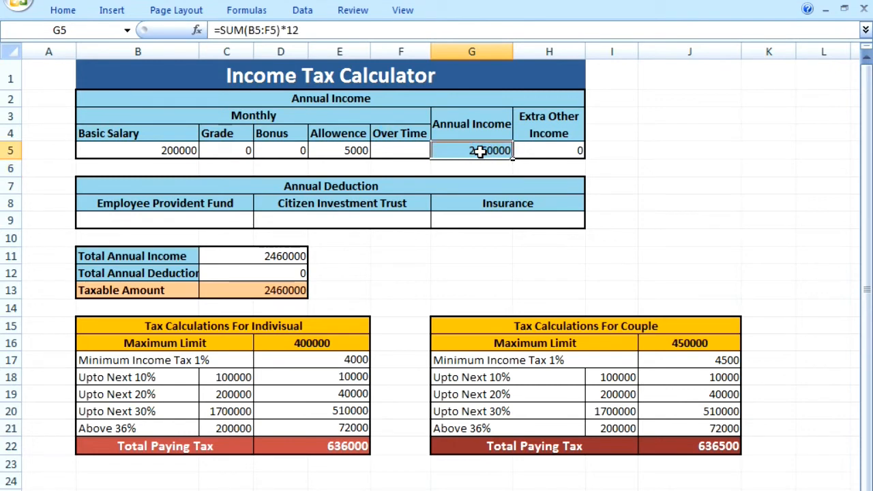
{"action": "left_click_drag", "start_coordinate": [293, 30], "coordinate": [300, 30]}
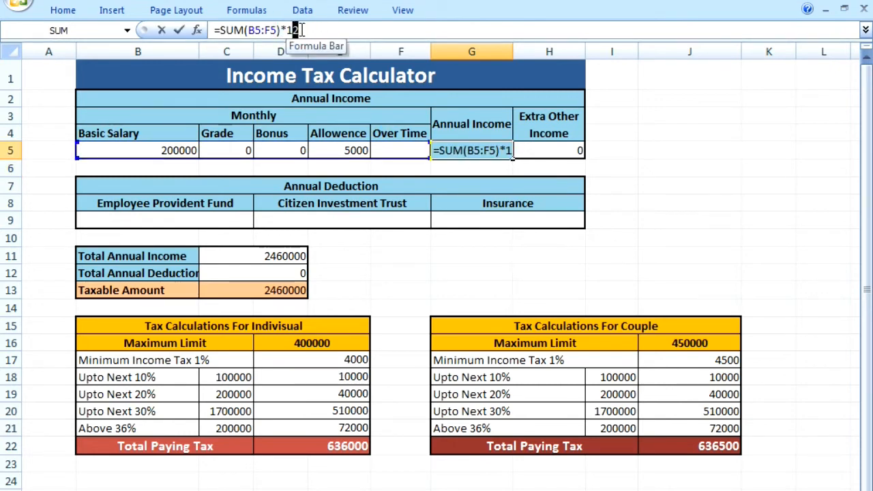
{"action": "left_click", "coordinate": [394, 254]}
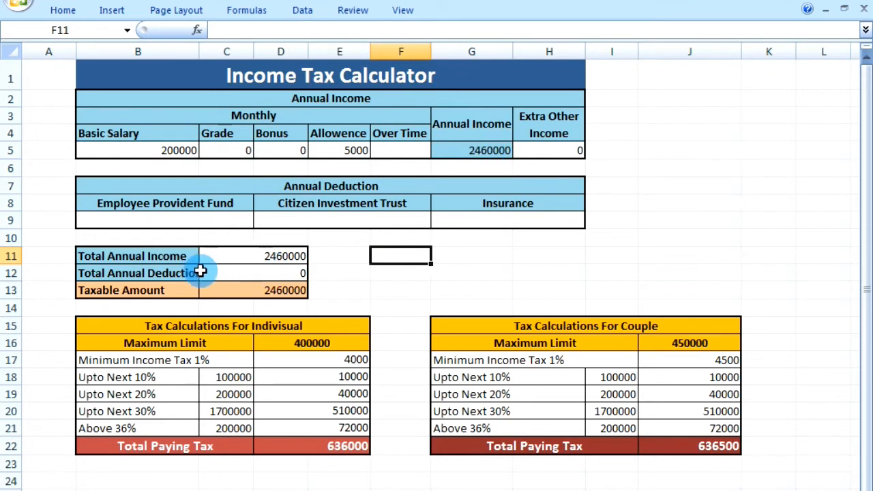
- Examine the formulas behind Total Annual Income, Total Annual Deduction and Taxable Amount in C11:C13
{"action": "left_click", "coordinate": [275, 258]}
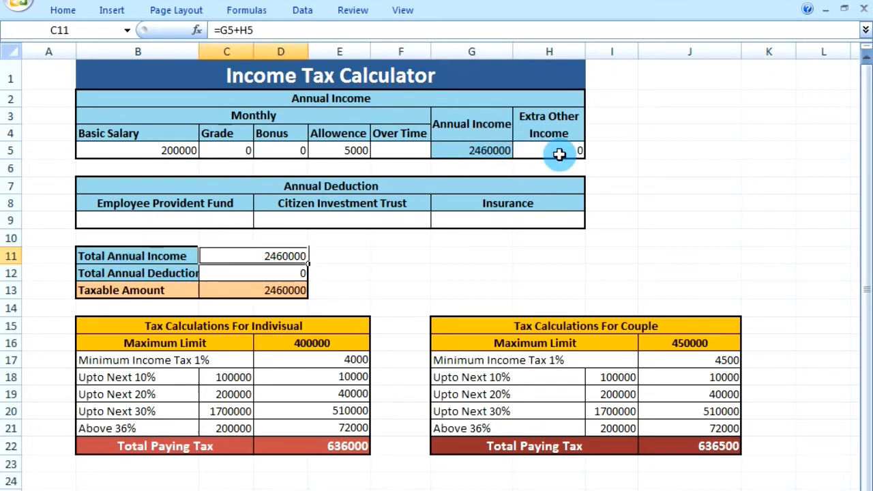
{"action": "left_click", "coordinate": [276, 273]}
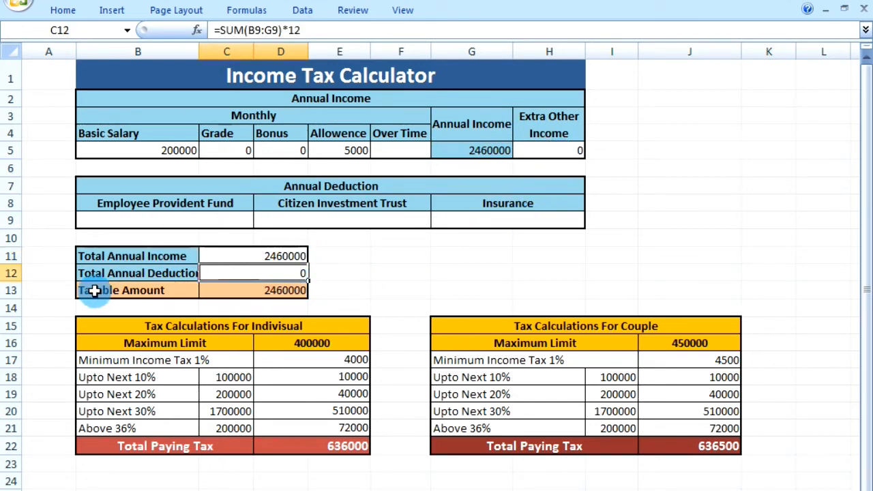
{"action": "left_click", "coordinate": [278, 294]}
{"action": "left_click", "coordinate": [286, 258]}
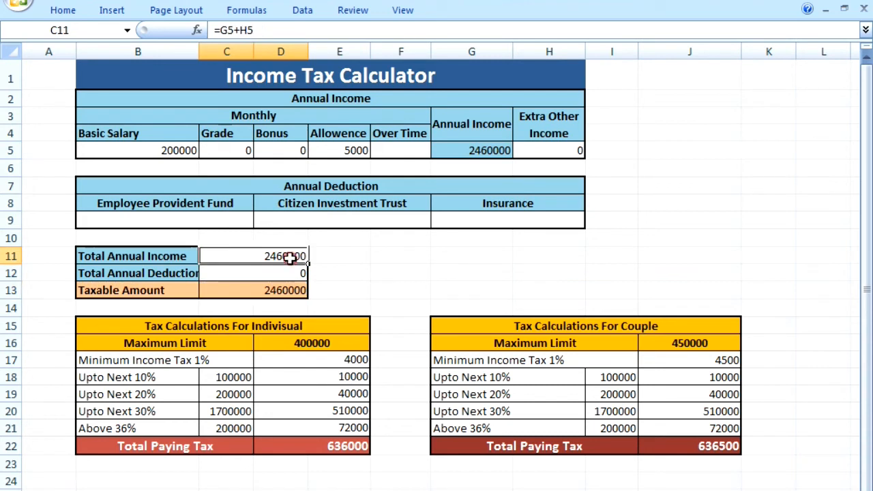
{"action": "left_click", "coordinate": [284, 273]}
{"action": "left_click", "coordinate": [283, 291]}
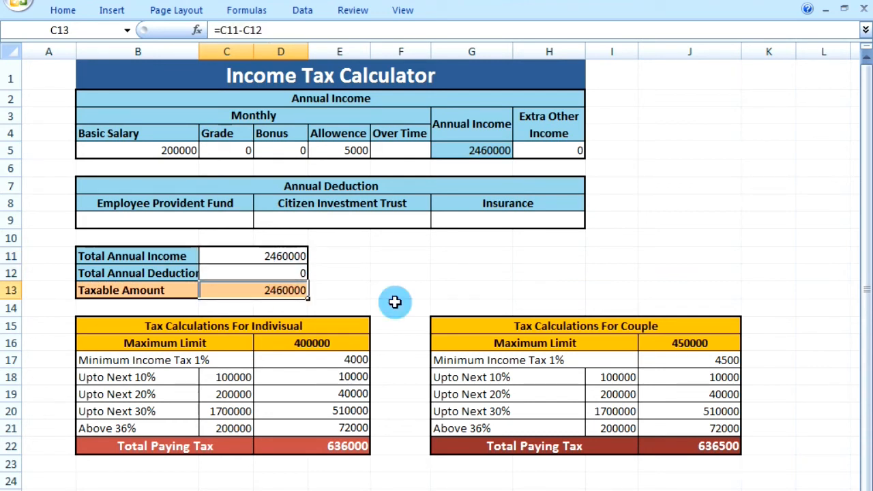
- Clear the tax amounts in D17:D21 of the individual table, from Minimum Income Tax 1% through Above 36%
{"action": "left_click_drag", "start_coordinate": [342, 364], "coordinate": [343, 428]}
{"action": "left_click", "coordinate": [312, 363]}
{"action": "left_click", "coordinate": [310, 373]}
{"action": "left_click", "coordinate": [318, 359]}
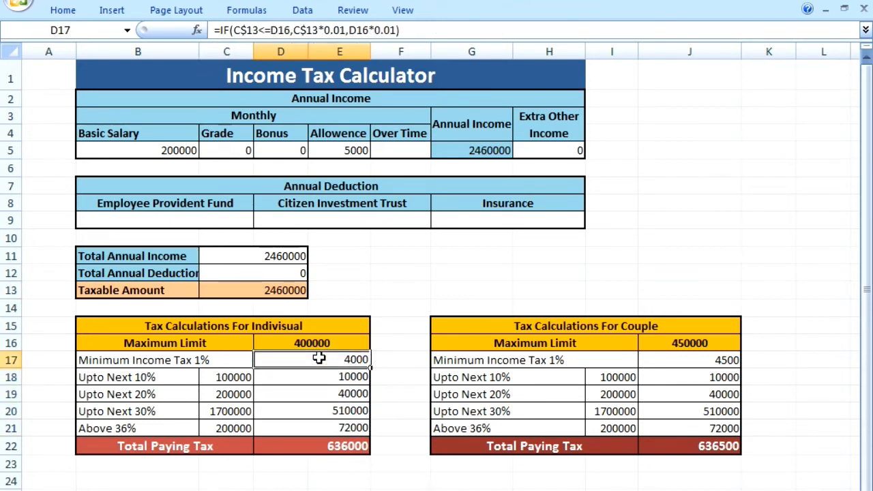
{"action": "left_click", "coordinate": [344, 392]}
{"action": "left_click", "coordinate": [345, 361]}
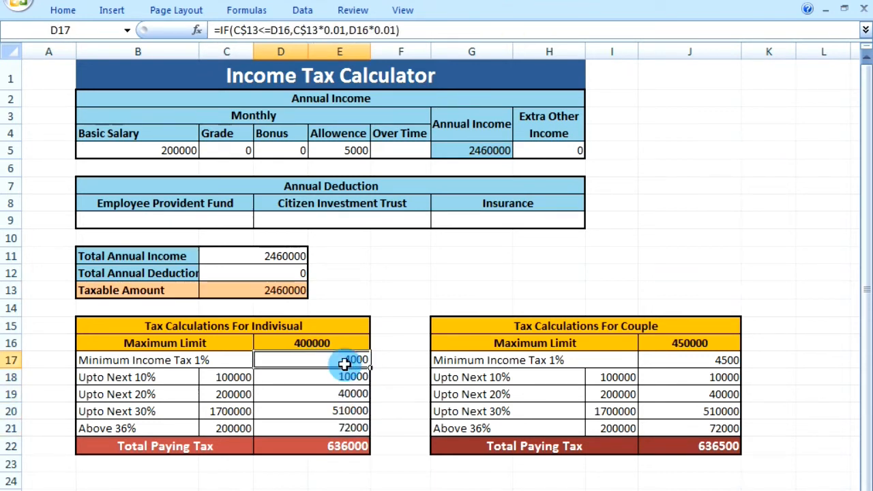
{"action": "left_click_drag", "start_coordinate": [345, 360], "coordinate": [354, 419]}
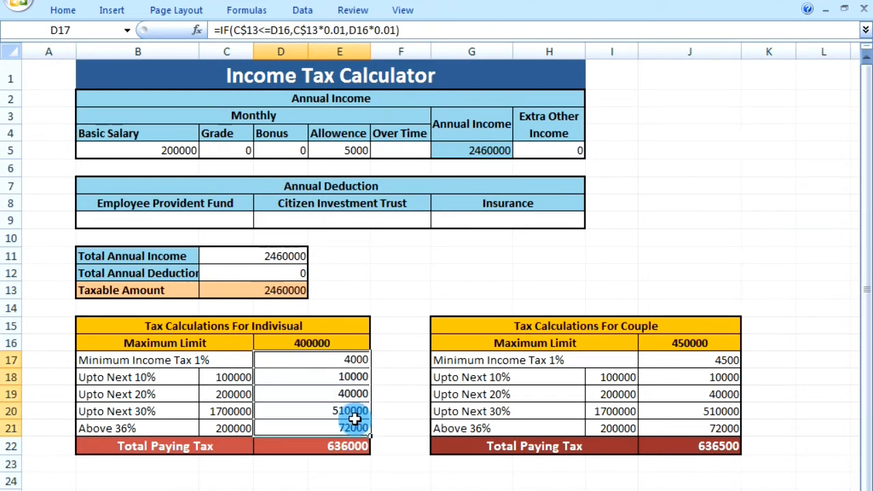
{"action": "key", "text": "Delete"}
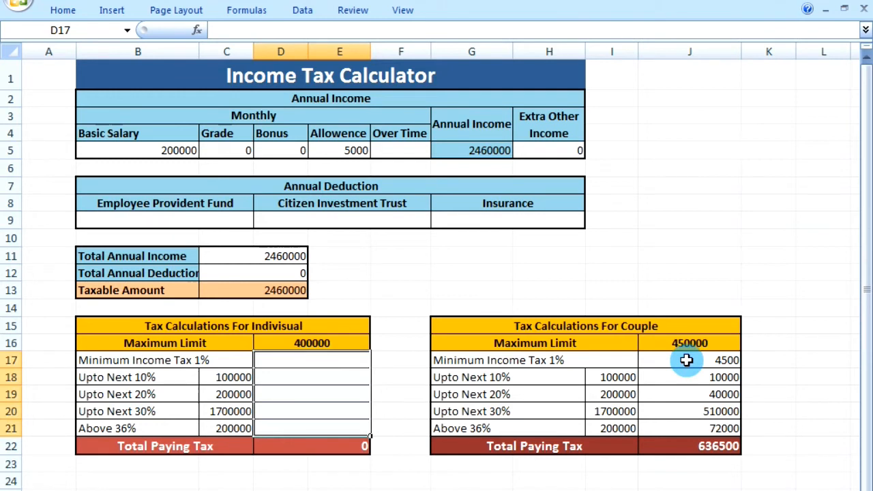
{"action": "left_click", "coordinate": [312, 362]}
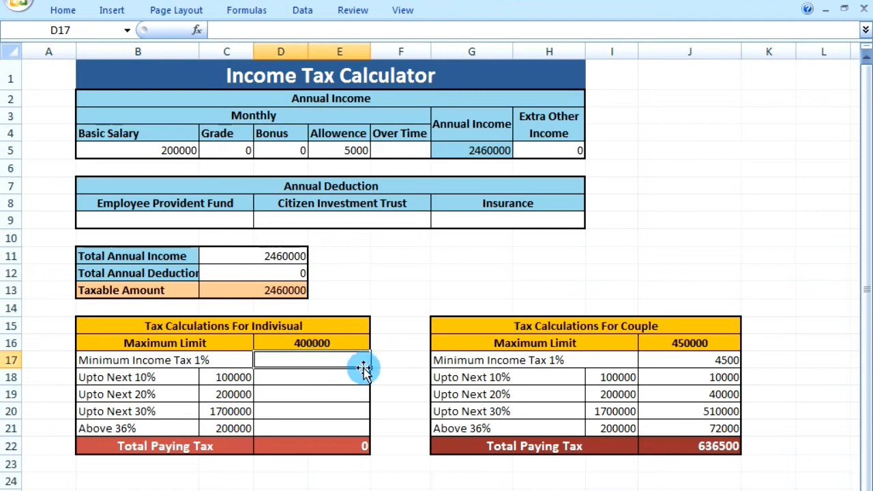
{"action": "left_click", "coordinate": [336, 382]}
{"action": "left_click", "coordinate": [341, 364]}
{"action": "left_click", "coordinate": [335, 377]}
{"action": "left_click", "coordinate": [335, 396]}
{"action": "left_click", "coordinate": [328, 413]}
{"action": "left_click", "coordinate": [327, 428]}
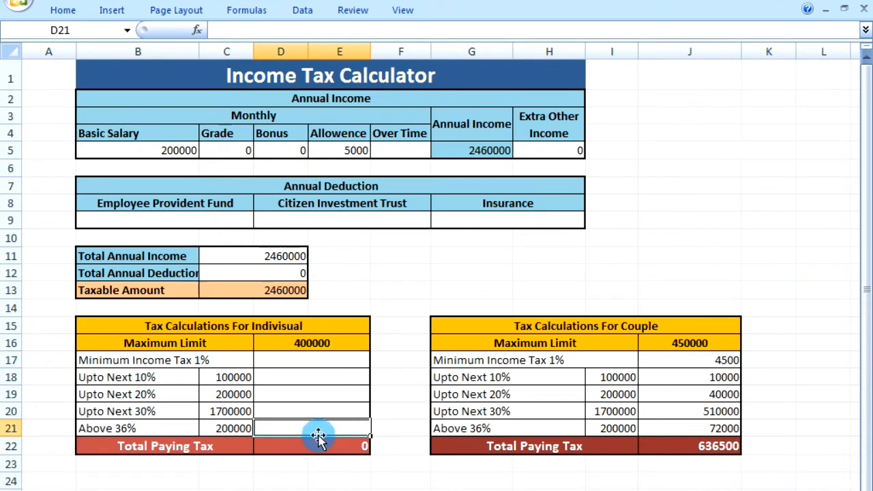
- Enter =IF(C13<=D16,C13*0.01,D16*0.01) in D17 as the individual minimum income tax
{"action": "left_click", "coordinate": [326, 361]}
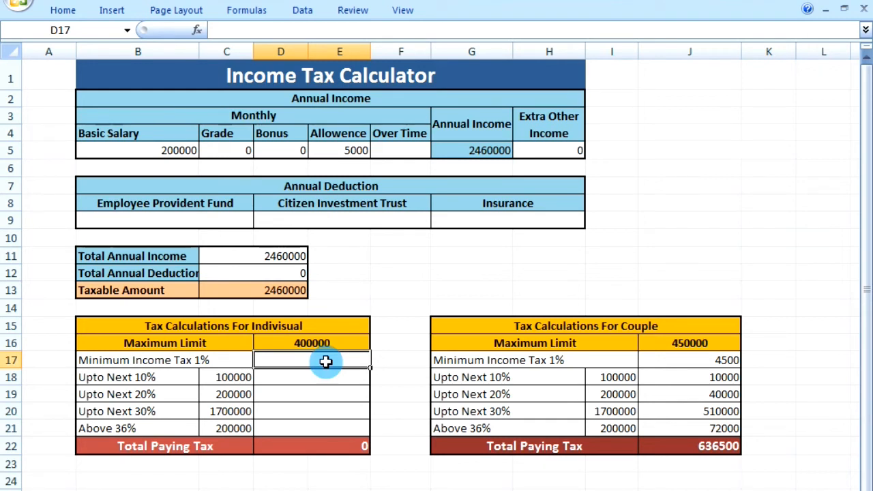
{"action": "type", "text": "=if("}
{"action": "left_click", "coordinate": [283, 291]}
{"action": "type", "text": "<="}
{"action": "left_click", "coordinate": [293, 343]}
{"action": "type", "text": ","}
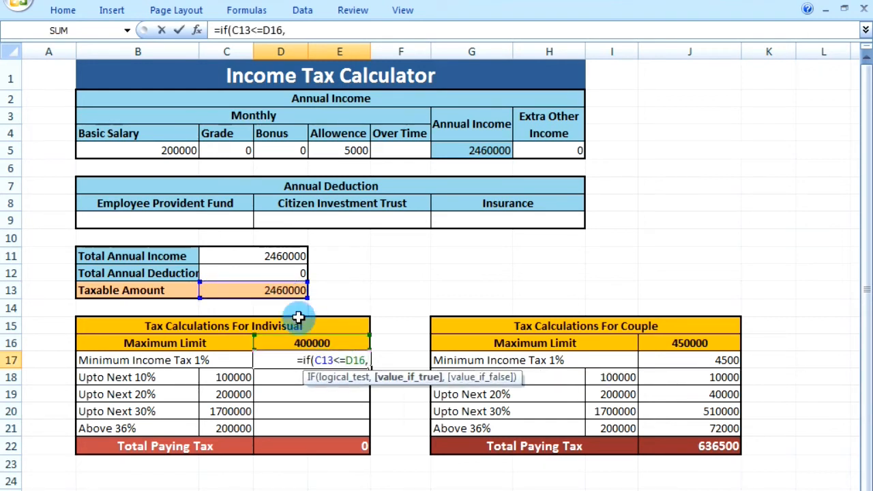
{"action": "left_click", "coordinate": [270, 290]}
{"action": "type", "text": "*0.01,"}
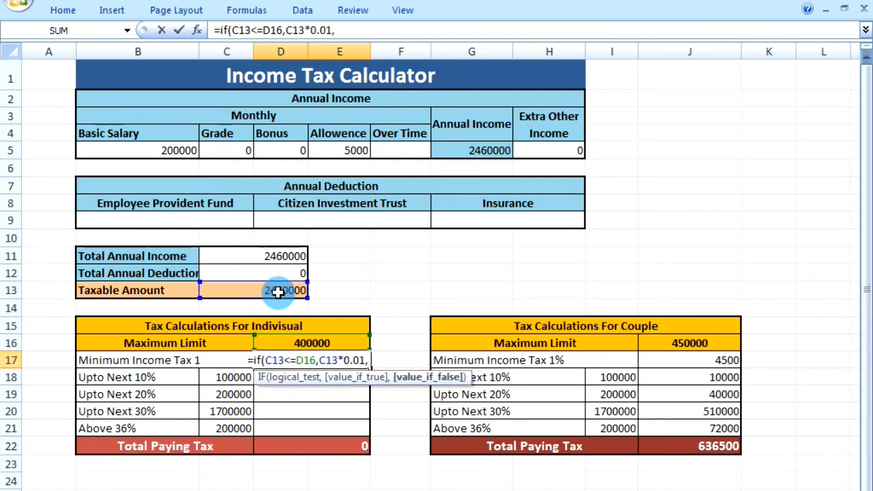
{"action": "left_click", "coordinate": [273, 291]}
{"action": "key", "text": "BackSpace"}
{"action": "key", "text": "BackSpace"}
{"action": "key", "text": "BackSpace"}
{"action": "left_click", "coordinate": [302, 342]}
{"action": "type", "text": "*0.01)"}
{"action": "key", "text": "Return"}
- Begin the individual 10% slab formula in D18, returning 0 when C$13<=400000 and nesting an IF that tests C$13>=500000
{"action": "type", "text": "=if("}
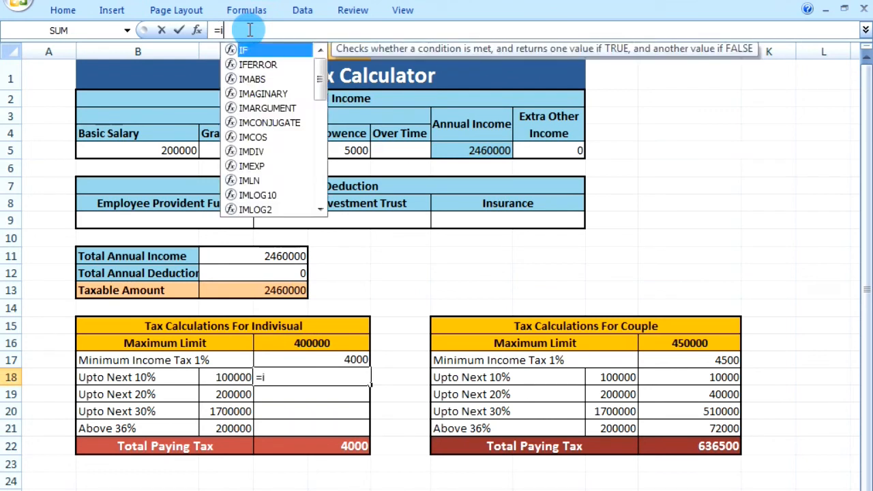
{"action": "left_click", "coordinate": [273, 291]}
{"action": "left_click", "coordinate": [238, 30]}
{"action": "type", "text": "$13"}
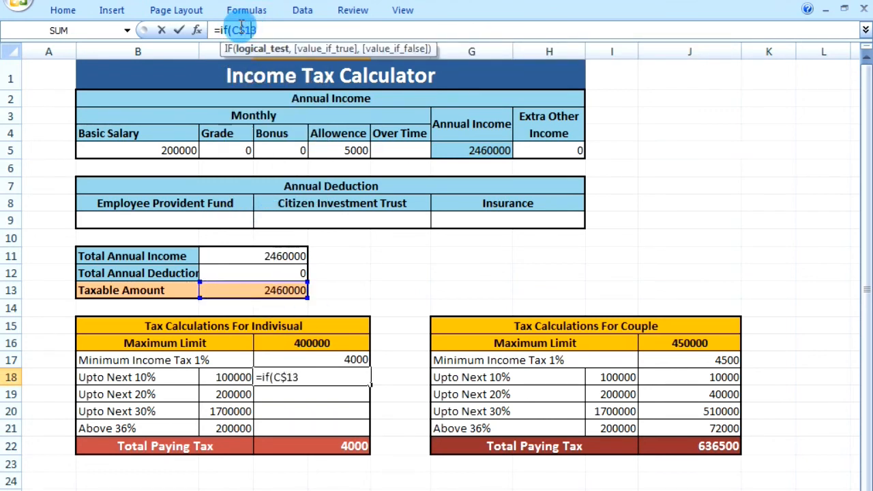
{"action": "type", "text": "<="}
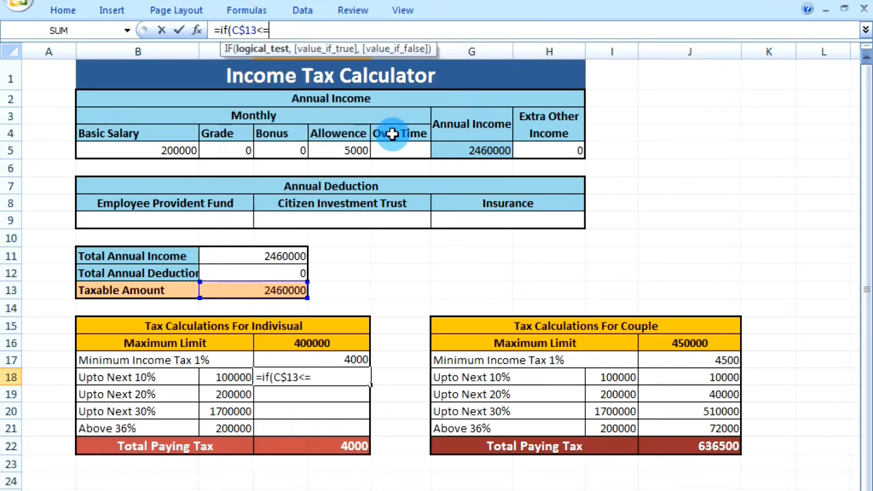
{"action": "type", "text": "400000,0,if("}
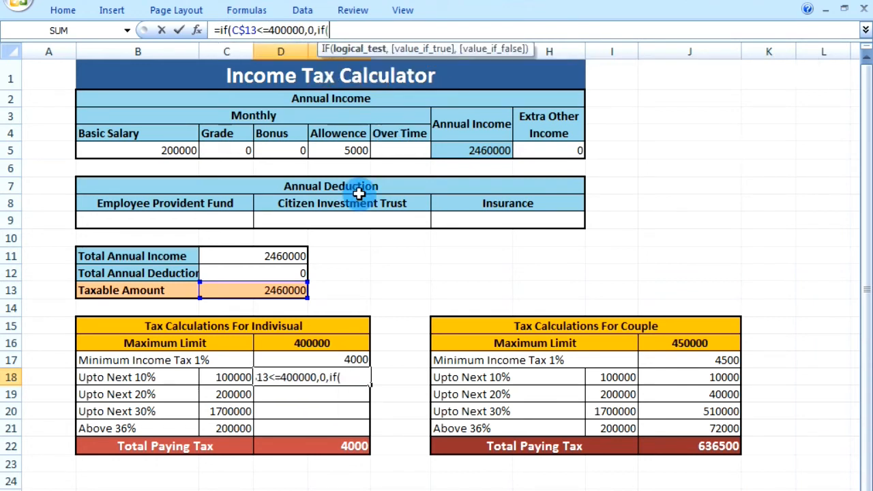
{"action": "type", "text": "c$13>=500000,"}
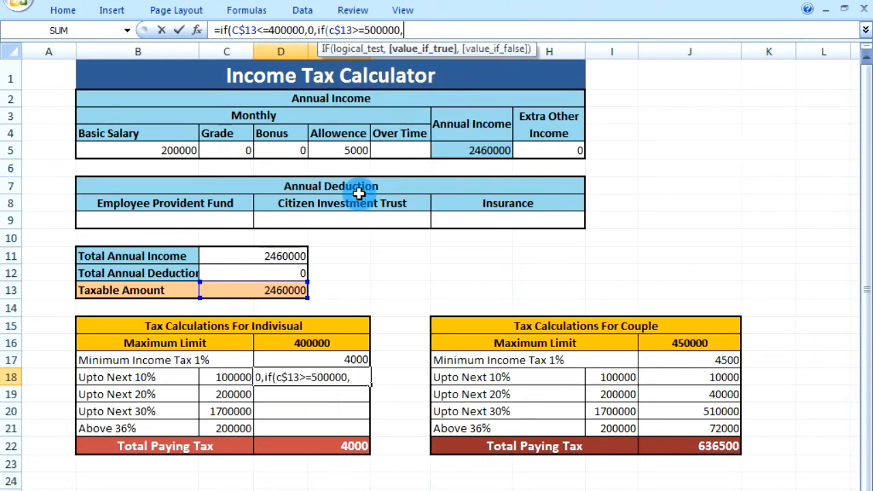
- Complete the D18 formula with C18*0.1 as the true value and (C$13-400000)*0.1 as the false value
{"action": "left_click", "coordinate": [232, 376]}
{"action": "type", "text": "*0.1,"}
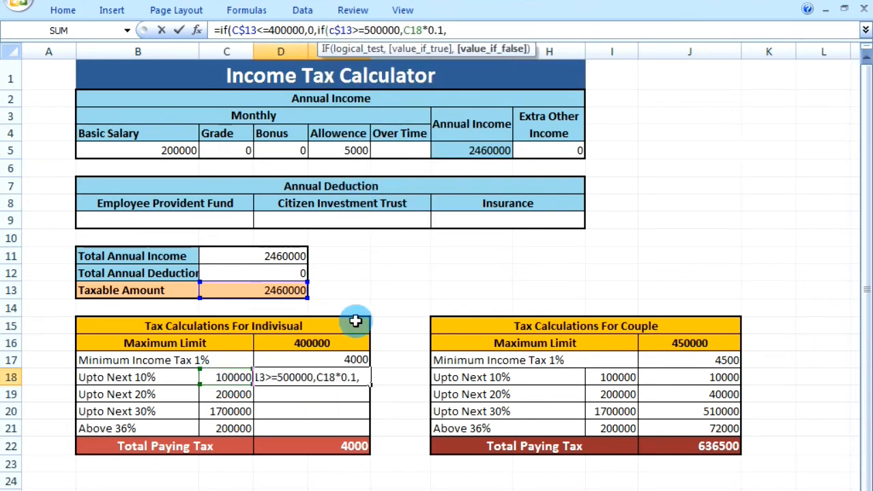
{"action": "left_click", "coordinate": [290, 292]}
{"action": "key", "text": "BackSpace"}
{"action": "key", "text": "BackSpace"}
{"action": "key", "text": "BackSpace"}
{"action": "type", "text": "(c$13"}
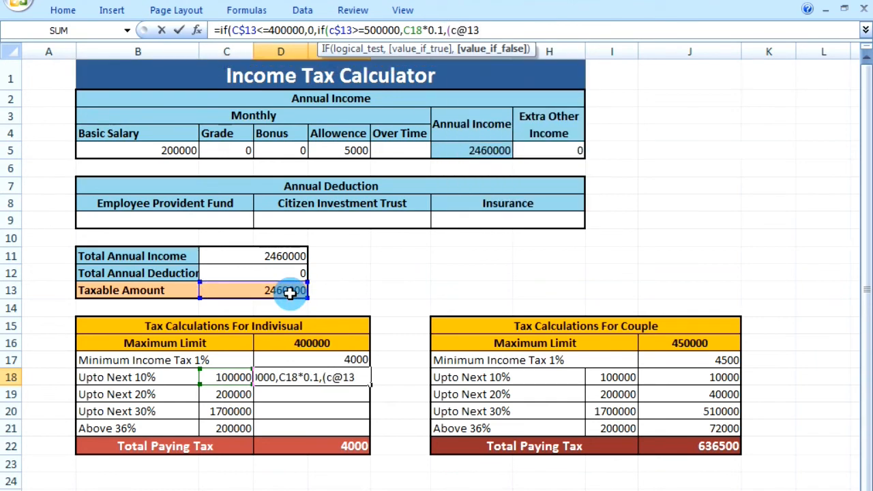
{"action": "key", "text": "Return"}
{"action": "left_click", "coordinate": [682, 248]}
{"action": "type", "text": "-"}
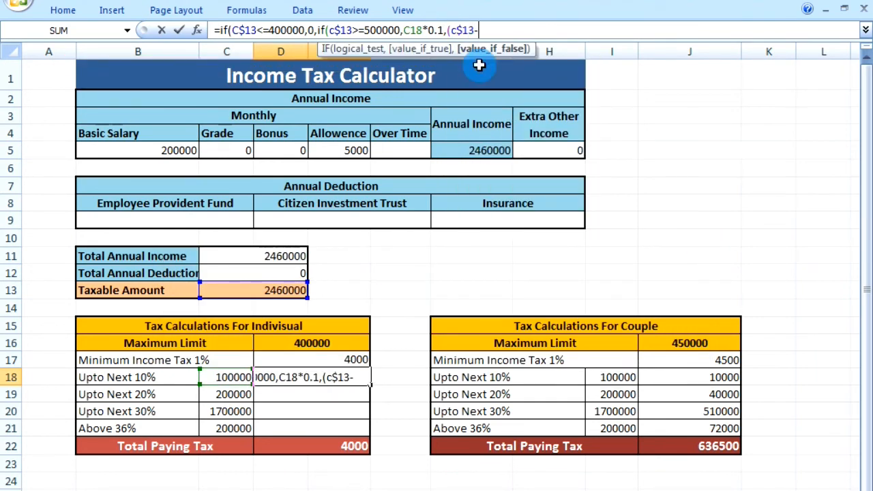
{"action": "type", "text": "400000)*0.1)"}
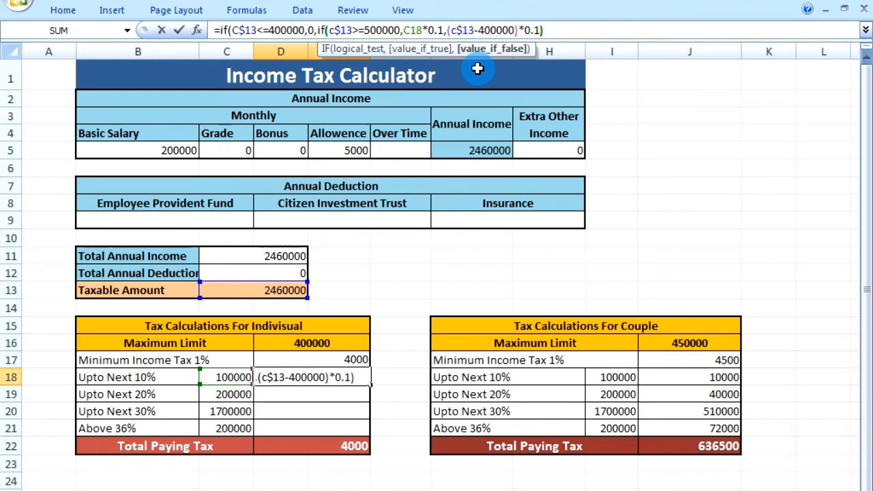
{"action": "key", "text": "Return"}
- Review the D18 formula and fill it down to D21
{"action": "left_click", "coordinate": [414, 364]}
{"action": "left_click", "coordinate": [343, 381]}
{"action": "left_click", "coordinate": [289, 30]}
{"action": "left_click", "coordinate": [394, 30]}
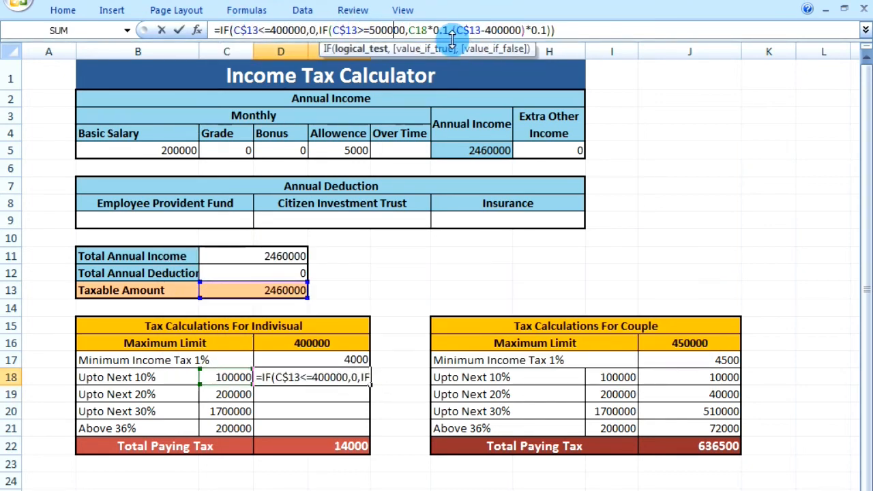
{"action": "left_click", "coordinate": [565, 30]}
{"action": "left_click", "coordinate": [370, 384]}
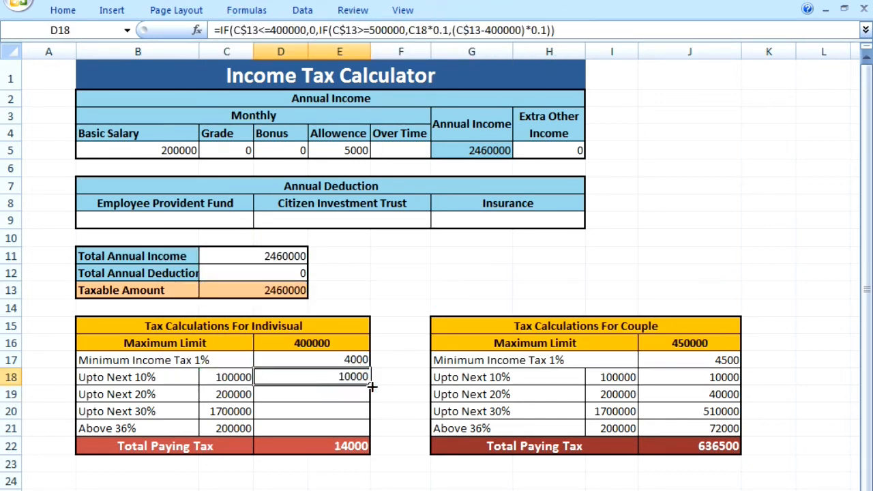
{"action": "left_click_drag", "start_coordinate": [372, 387], "coordinate": [370, 430]}
- In the D19 formula for the 20% slab, set the lower threshold to 500000 and the upper threshold to 700000
{"action": "left_click", "coordinate": [342, 394]}
{"action": "left_click", "coordinate": [290, 30]}
{"action": "key", "text": "Left"}
{"action": "key", "text": "Left"}
{"action": "key", "text": "shift+Left"}
{"action": "type", "text": "5"}
{"action": "key", "text": "Right"}
{"action": "key", "text": "Right"}
{"action": "key", "text": "Right"}
{"action": "key", "text": "Right"}
{"action": "key", "text": "Right"}
{"action": "key", "text": "Right"}
{"action": "key", "text": "Right"}
{"action": "key", "text": "Right"}
{"action": "key", "text": "Right"}
{"action": "key", "text": "Right"}
{"action": "key", "text": "Right"}
{"action": "key", "text": "Right"}
{"action": "key", "text": "Right"}
{"action": "key", "text": "Right"}
{"action": "key", "text": "Right"}
{"action": "key", "text": "Right"}
{"action": "key", "text": "Right"}
{"action": "key", "text": "shift+Right"}
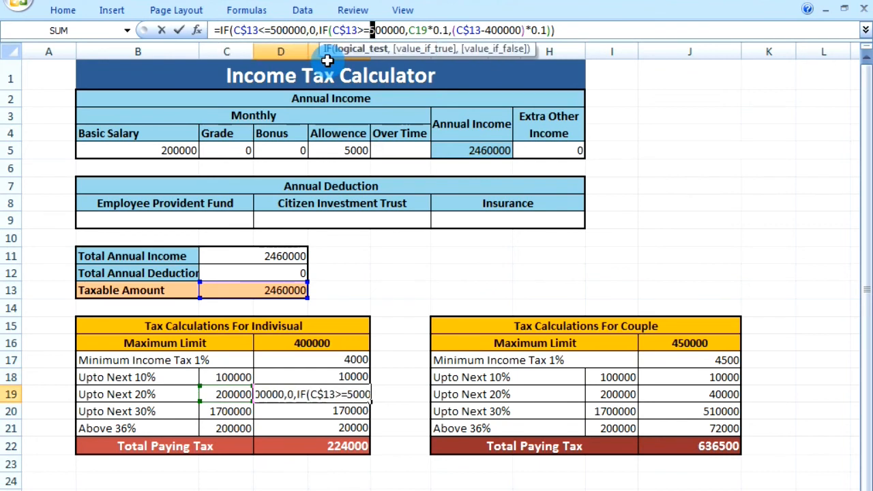
{"action": "type", "text": "7"}
- Set both rates in the D19 formula to 0.2 and the amount subtracted from C$13 to 500000
{"action": "key", "text": "Right"}
{"action": "key", "text": "Right"}
{"action": "key", "text": "Right"}
{"action": "key", "text": "Right"}
{"action": "key", "text": "Right"}
{"action": "key", "text": "Right"}
{"action": "key", "text": "Right"}
{"action": "key", "text": "Right"}
{"action": "key", "text": "Right"}
{"action": "key", "text": "Right"}
{"action": "key", "text": "Right"}
{"action": "key", "text": "Right"}
{"action": "key", "text": "shift+Right"}
{"action": "type", "text": "2"}
{"action": "key", "text": "Right"}
{"action": "key", "text": "Right"}
{"action": "key", "text": "Right"}
{"action": "key", "text": "Right"}
{"action": "key", "text": "Right"}
{"action": "key", "text": "Right"}
{"action": "key", "text": "Right"}
{"action": "key", "text": "shift+Right"}
{"action": "type", "text": "5"}
{"action": "key", "text": "Right"}
{"action": "key", "text": "Right"}
{"action": "key", "text": "Right"}
{"action": "key", "text": "Right"}
{"action": "key", "text": "Right"}
{"action": "key", "text": "Right"}
{"action": "key", "text": "Right"}
{"action": "key", "text": "Right"}
{"action": "key", "text": "Right"}
{"action": "key", "text": "shift+Right"}
{"action": "type", "text": "2"}
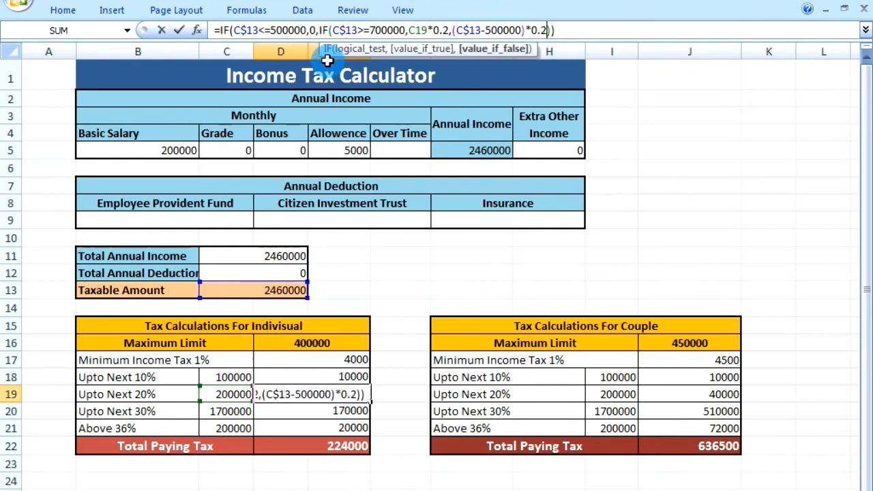
{"action": "key", "text": "Return"}
- In the D20 formula for the 30% slab, set the lower threshold to 700000 and the upper threshold to 2400000
{"action": "left_click", "coordinate": [276, 30]}
{"action": "key", "text": "shift+Left"}
{"action": "type", "text": "7"}
{"action": "key", "text": "Right"}
{"action": "key", "text": "Right"}
{"action": "key", "text": "Right"}
{"action": "key", "text": "Right"}
{"action": "key", "text": "Right"}
{"action": "key", "text": "Right"}
{"action": "key", "text": "Right"}
{"action": "key", "text": "Right"}
{"action": "key", "text": "Right"}
{"action": "key", "text": "Right"}
{"action": "key", "text": "Right"}
{"action": "key", "text": "Right"}
{"action": "key", "text": "Right"}
{"action": "key", "text": "Right"}
{"action": "key", "text": "Right"}
{"action": "key", "text": "Right"}
{"action": "key", "text": "Right"}
{"action": "key", "text": "shift+Right"}
{"action": "type", "text": "7"}
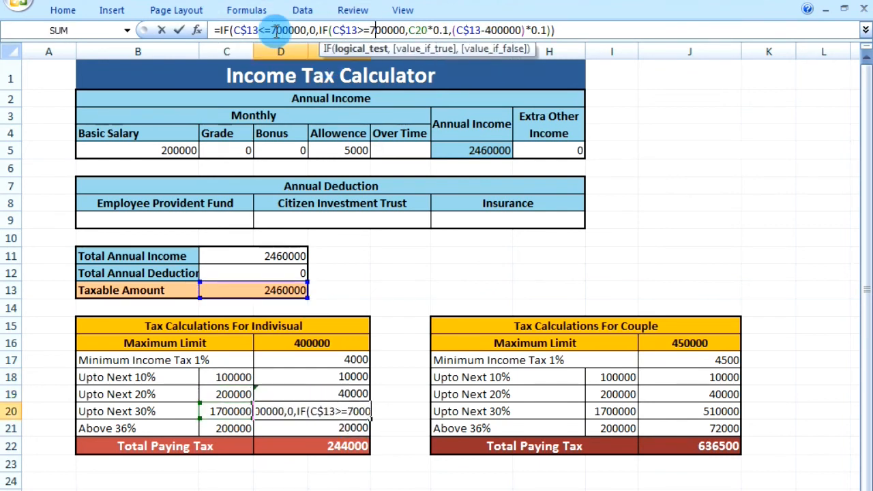
{"action": "key", "text": "BackSpace"}
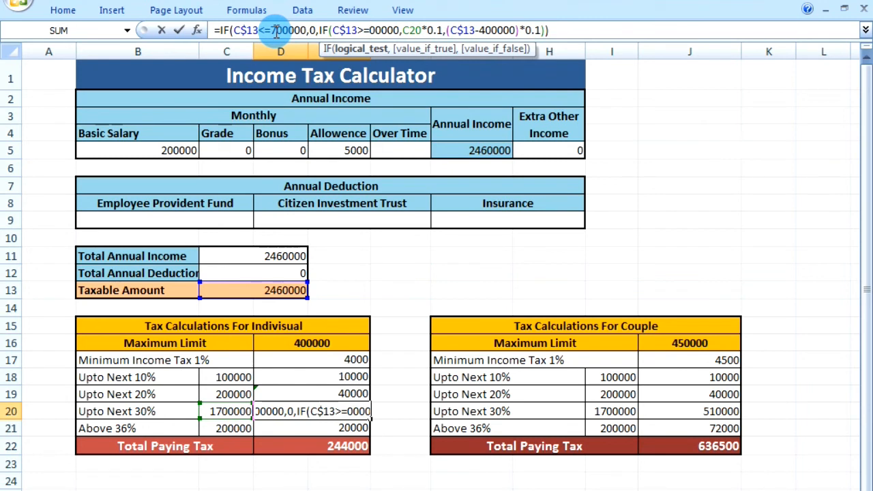
{"action": "type", "text": "24"}
- Set the D20 formula's rate for C20 to 0.3, update its false-value calculation for the 30% slab, and enter the formula
{"action": "key", "text": "Right"}
{"action": "key", "text": "Right"}
{"action": "key", "text": "Right"}
{"action": "key", "text": "Right"}
{"action": "key", "text": "Right"}
{"action": "key", "text": "Right"}
{"action": "key", "text": "Right"}
{"action": "key", "text": "Right"}
{"action": "key", "text": "Right"}
{"action": "key", "text": "Right"}
{"action": "key", "text": "Right"}
{"action": "key", "text": "Right"}
{"action": "key", "text": "shift+Right"}
{"action": "type", "text": "3"}
{"action": "key", "text": "Right"}
{"action": "key", "text": "Right"}
{"action": "key", "text": "Right"}
{"action": "key", "text": "Right"}
{"action": "key", "text": "Right"}
{"action": "key", "text": "Right"}
{"action": "key", "text": "Right"}
{"action": "type", "text": "2"}
{"action": "key", "text": "Right"}
{"action": "key", "text": "Right"}
{"action": "key", "text": "Right"}
{"action": "key", "text": "Right"}
{"action": "key", "text": "Right"}
{"action": "key", "text": "Right"}
{"action": "key", "text": "Right"}
{"action": "key", "text": "Right"}
{"action": "key", "text": "Right"}
{"action": "key", "text": "Right"}
{"action": "key", "text": "Right"}
{"action": "key", "text": "Return"}
- In the D21 formula for the above-36% slab, set the first threshold to 2400000 and the second condition to >2400000
{"action": "left_click", "coordinate": [276, 30]}
{"action": "type", "text": "2"}
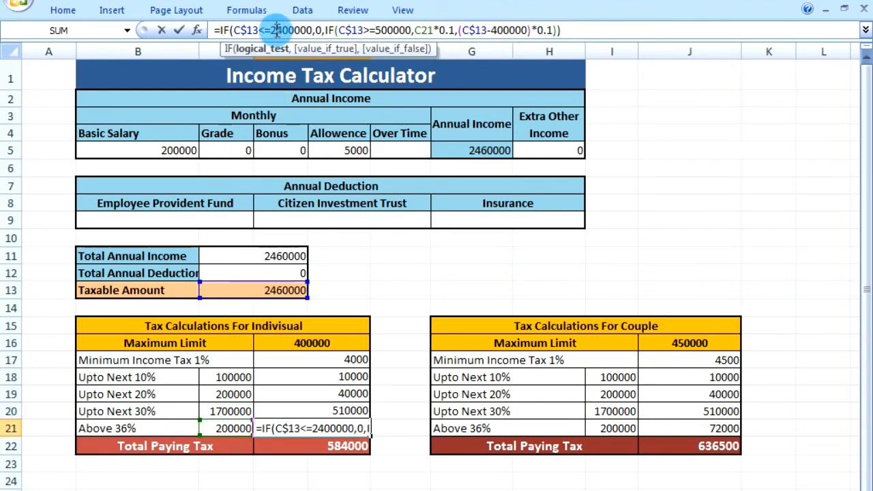
{"action": "key", "text": "Right"}
{"action": "key", "text": "Right"}
{"action": "key", "text": "Right"}
{"action": "key", "text": "Right"}
{"action": "key", "text": "Right"}
{"action": "key", "text": "Right"}
{"action": "key", "text": "Right"}
{"action": "key", "text": "Right"}
{"action": "key", "text": "Right"}
{"action": "key", "text": "Right"}
{"action": "key", "text": "Right"}
{"action": "key", "text": "Right"}
{"action": "key", "text": "Right"}
{"action": "key", "text": "Right"}
{"action": "key", "text": "Right"}
{"action": "key", "text": "Right"}
{"action": "key", "text": "Right"}
{"action": "key", "text": "Right"}
{"action": "key", "text": "Right"}
{"action": "key", "text": "Right"}
{"action": "key", "text": "Left"}
{"action": "key", "text": "shift+Left"}
{"action": "type", "text": "24"}
{"action": "key", "text": "Left"}
{"action": "key", "text": "Left"}
{"action": "key", "text": "BackSpace"}
- Set both rates in the D21 formula to 0.36 and the amount subtracted from C$13 to 2400000
{"action": "key", "text": "Right"}
{"action": "key", "text": "Right"}
{"action": "key", "text": "Right"}
{"action": "key", "text": "Right"}
{"action": "key", "text": "Right"}
{"action": "key", "text": "Right"}
{"action": "key", "text": "Right"}
{"action": "key", "text": "Right"}
{"action": "key", "text": "Right"}
{"action": "key", "text": "Right"}
{"action": "key", "text": "Right"}
{"action": "key", "text": "Right"}
{"action": "key", "text": "Right"}
{"action": "key", "text": "Right"}
{"action": "key", "text": "shift+Right"}
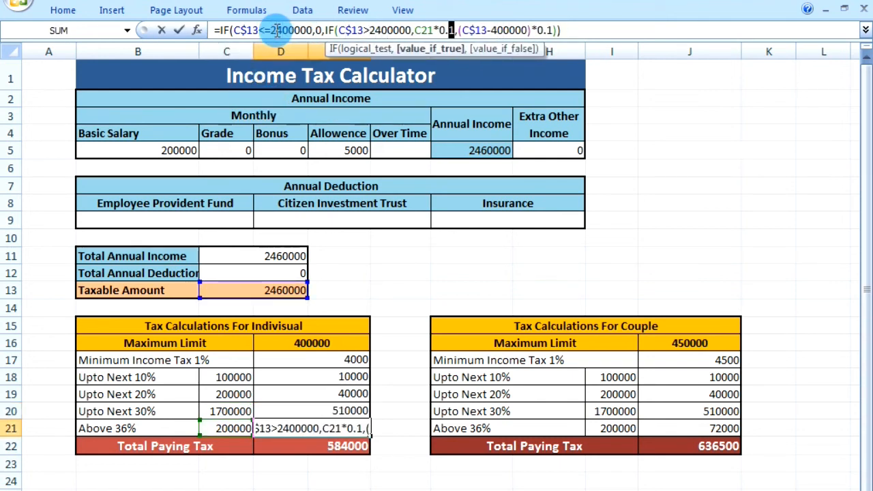
{"action": "type", "text": "36"}
{"action": "key", "text": "Right"}
{"action": "key", "text": "Right"}
{"action": "key", "text": "Right"}
{"action": "key", "text": "Right"}
{"action": "key", "text": "Right"}
{"action": "key", "text": "Right"}
{"action": "key", "text": "Right"}
{"action": "type", "text": "2"}
{"action": "key", "text": "Right"}
{"action": "key", "text": "Right"}
{"action": "key", "text": "Right"}
{"action": "key", "text": "Right"}
{"action": "key", "text": "Right"}
{"action": "key", "text": "Right"}
{"action": "key", "text": "Right"}
{"action": "key", "text": "Right"}
{"action": "key", "text": "Right"}
{"action": "key", "text": "Right"}
{"action": "key", "text": "shift+Right"}
{"action": "type", "text": "36"}
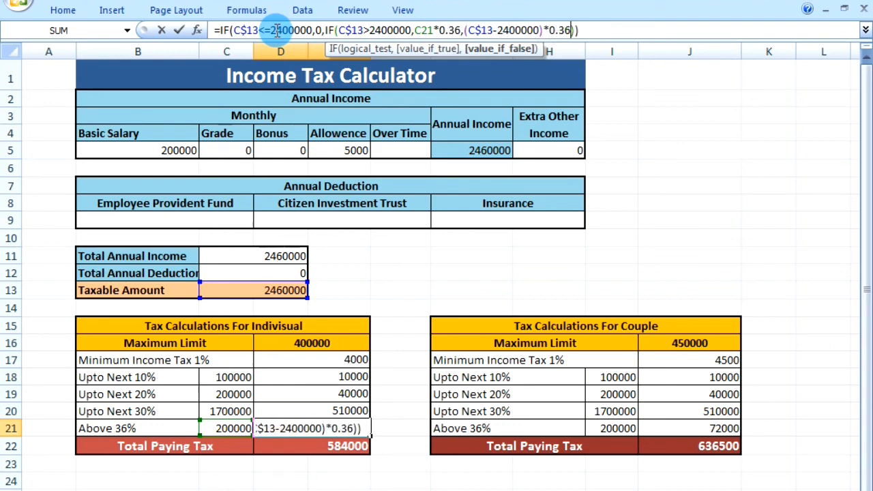
{"action": "key", "text": "Return"}
- Review the formulas in the individual tax table, checking the 30% slab, the minimum tax, the 20% slab and the above-36% slab
{"action": "left_click", "coordinate": [351, 416]}
{"action": "left_click", "coordinate": [561, 30]}
{"action": "key", "text": "Return"}
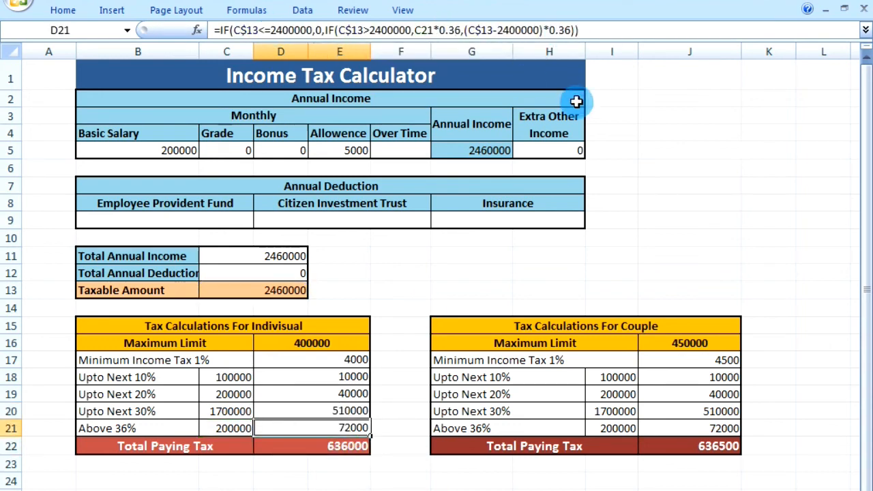
{"action": "left_click", "coordinate": [356, 358]}
{"action": "left_click", "coordinate": [343, 396]}
{"action": "left_click", "coordinate": [342, 429]}
{"action": "left_click", "coordinate": [392, 490]}
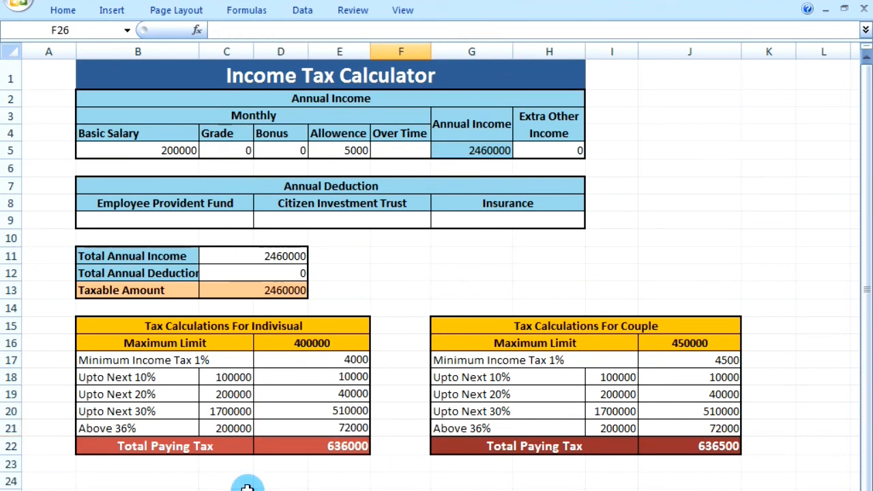
{"action": "left_click", "coordinate": [403, 307]}
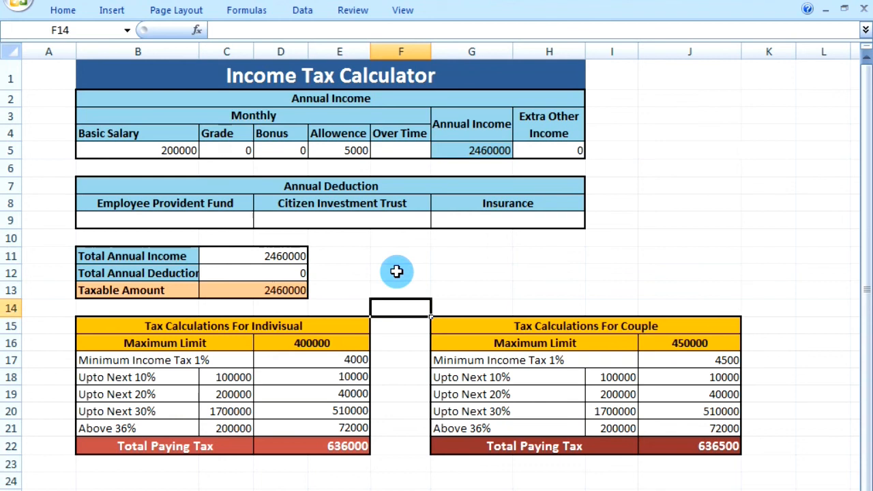
{"action": "left_click", "coordinate": [390, 483]}
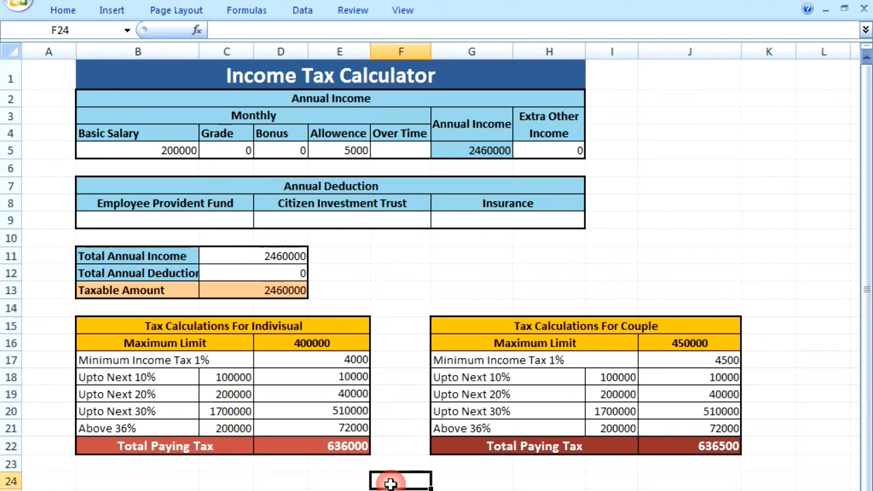